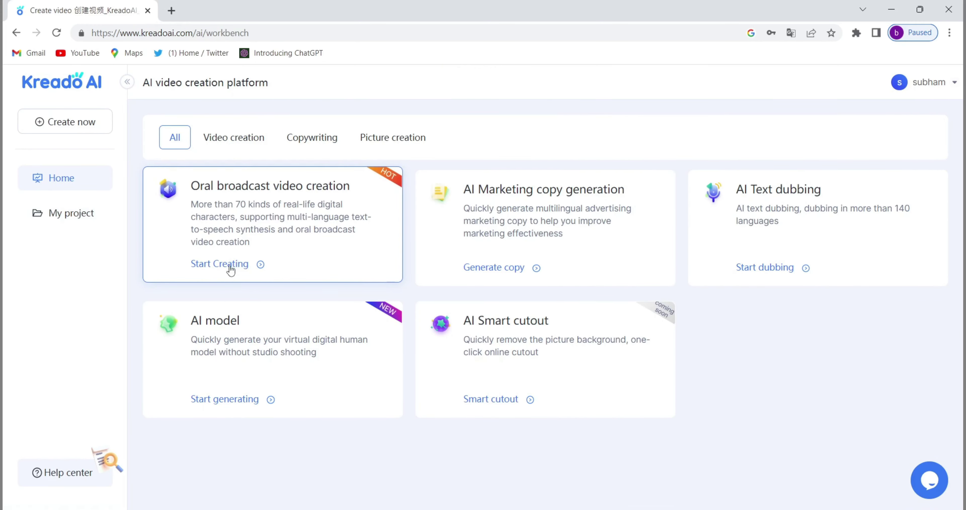
- Look through the Copywriting, Picture creation and All tool categories, and start an oral broadcast video creation from Video creation
left_click(247, 144)
left_click(327, 139)
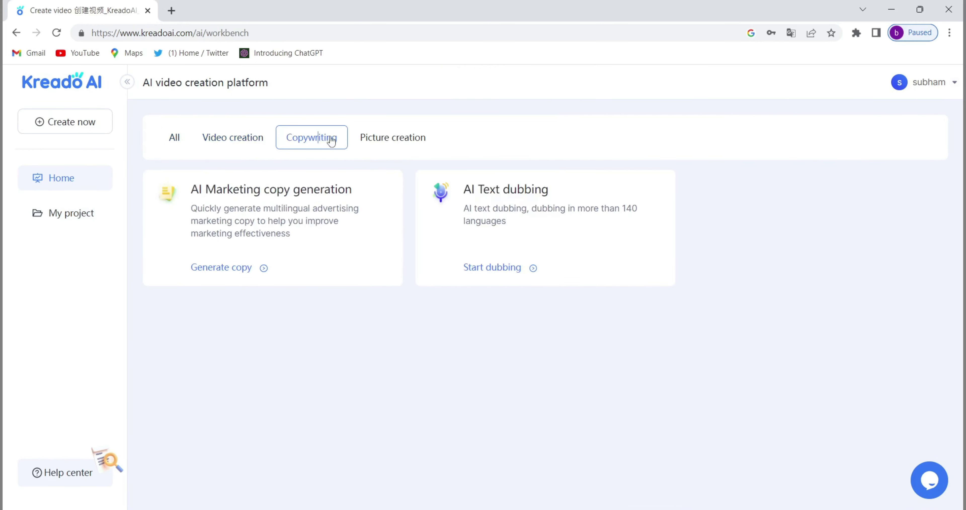
left_click(376, 143)
left_click(183, 143)
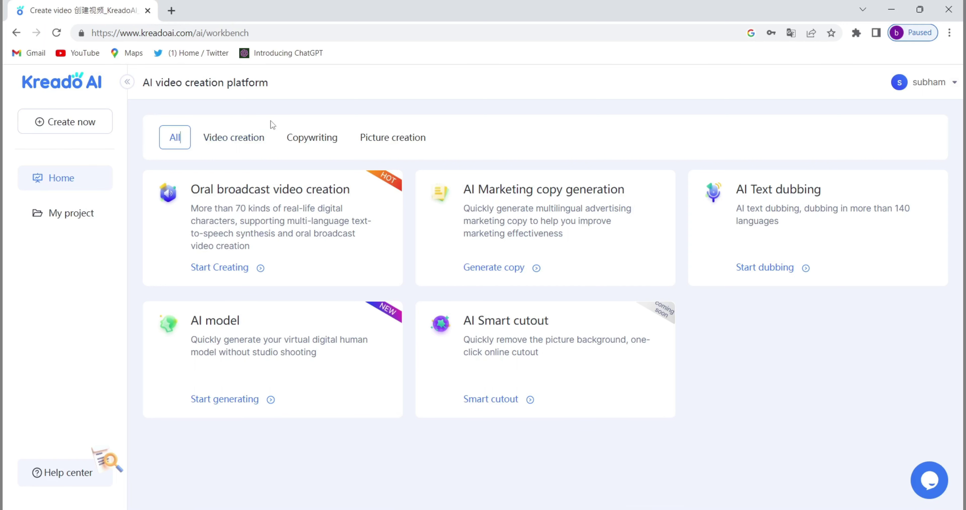
left_click(241, 143)
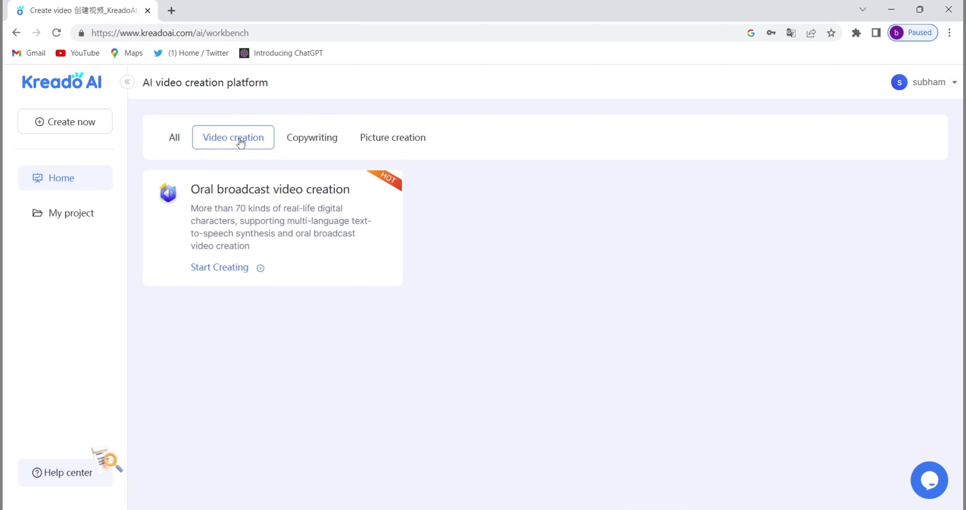
left_click(236, 265)
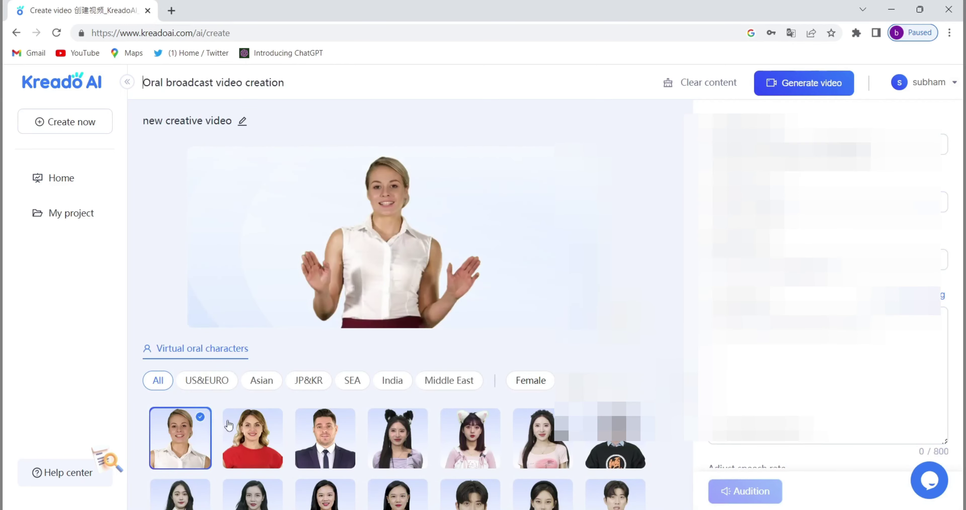
- Browse the virtual characters by region and choose the US&EURO woman in the red T-shirt as the presenter
mouse_move(232, 428)
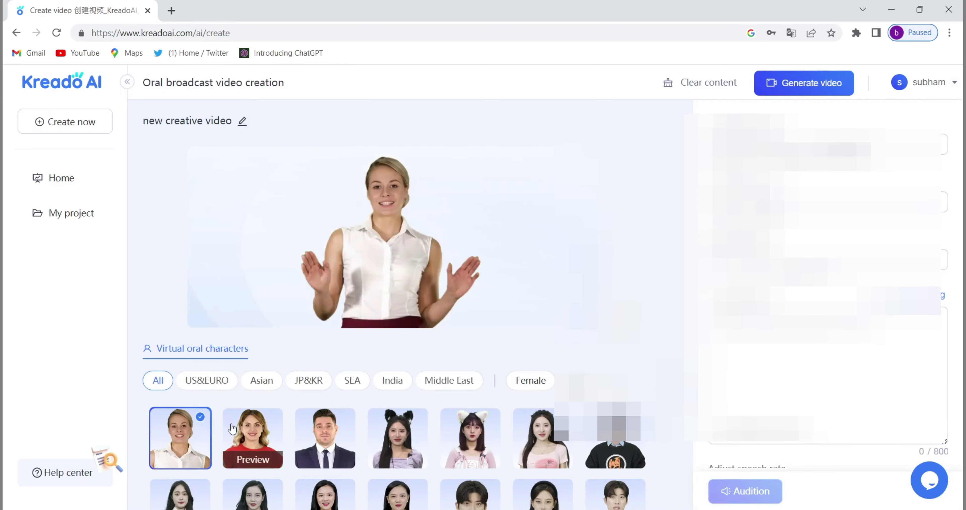
left_click(315, 384)
left_click(352, 381)
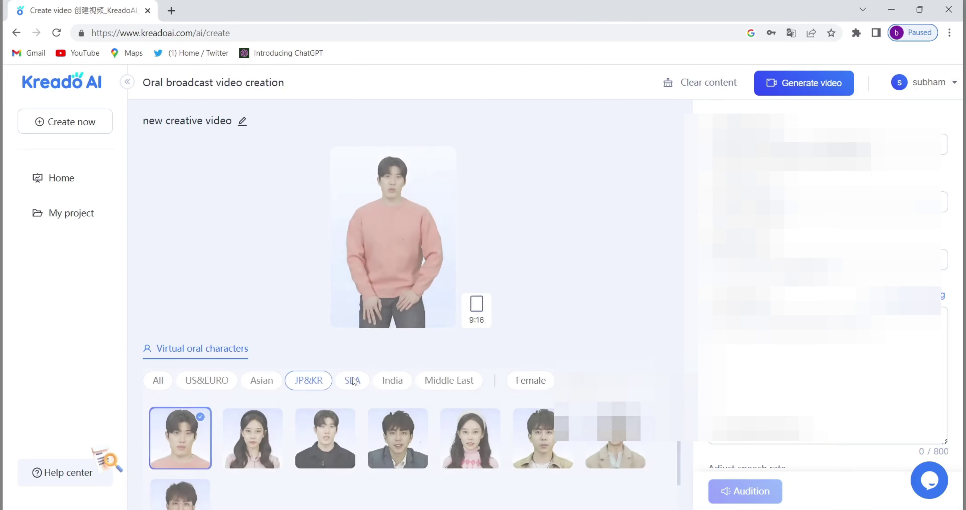
left_click(383, 386)
left_click(434, 381)
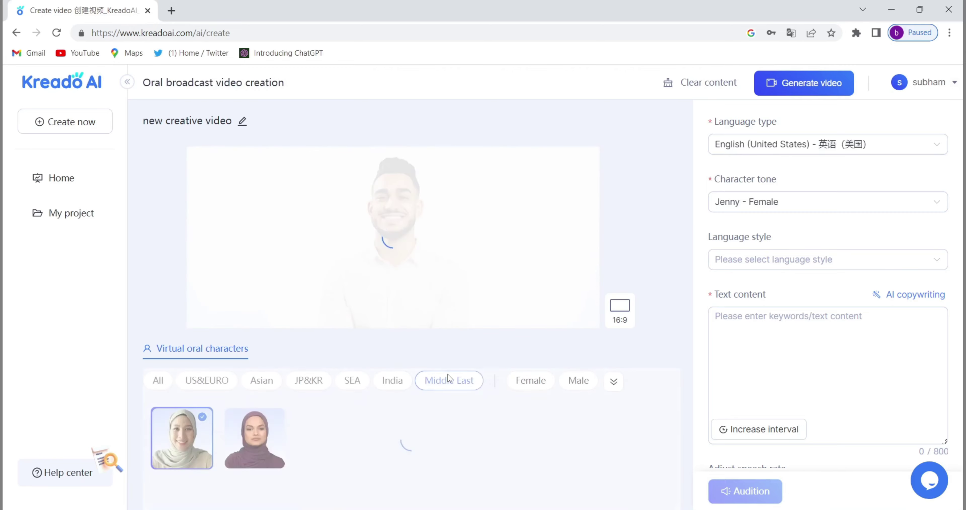
left_click(205, 381)
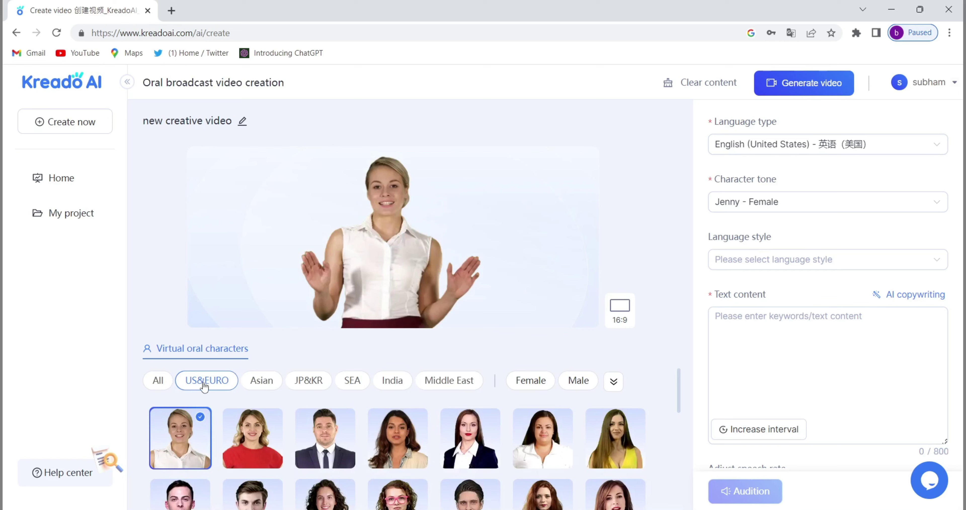
left_click(255, 446)
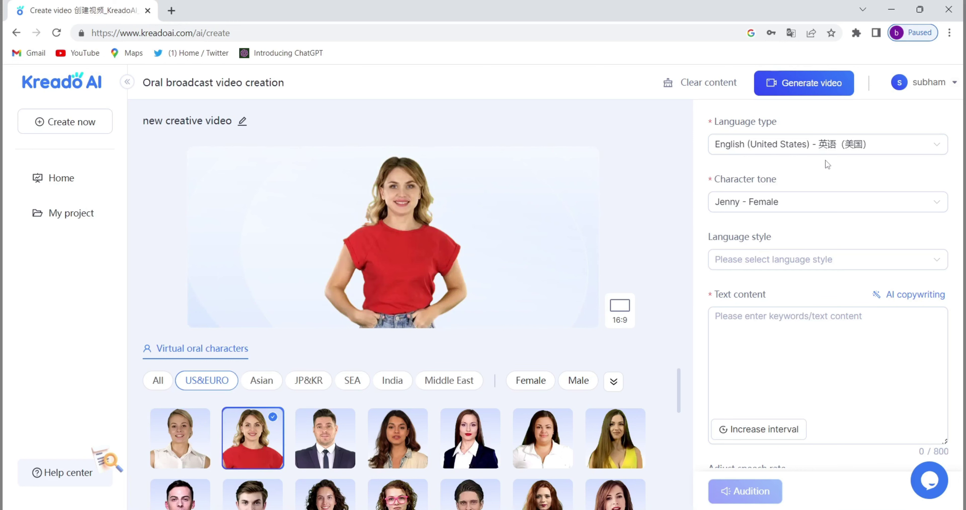
- Configure the voice with language English (United States), character tone Jenny - Female and language style assistant
left_click(844, 146)
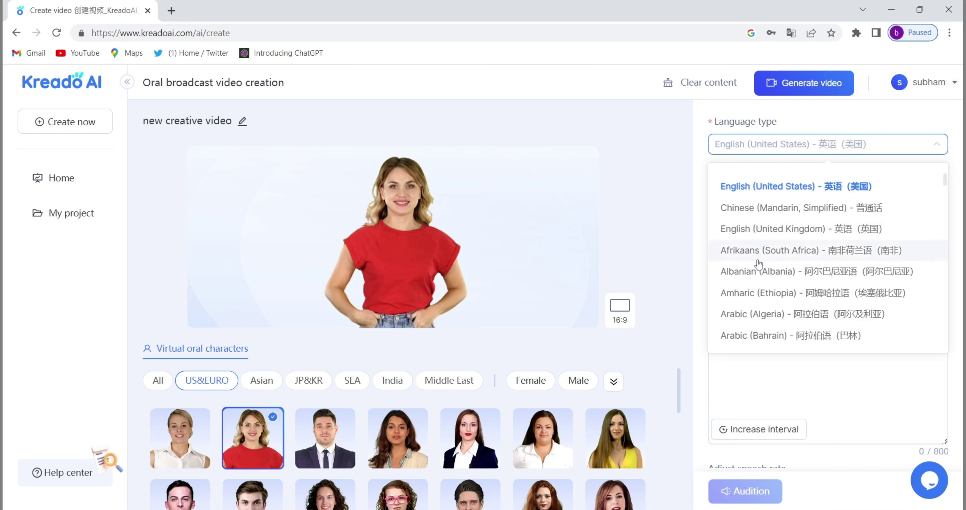
left_click(774, 187)
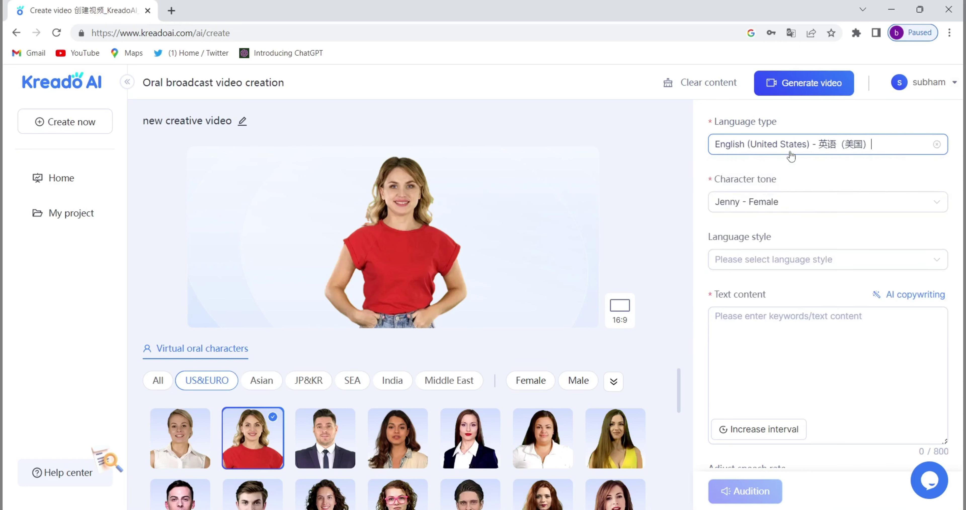
left_click(773, 209)
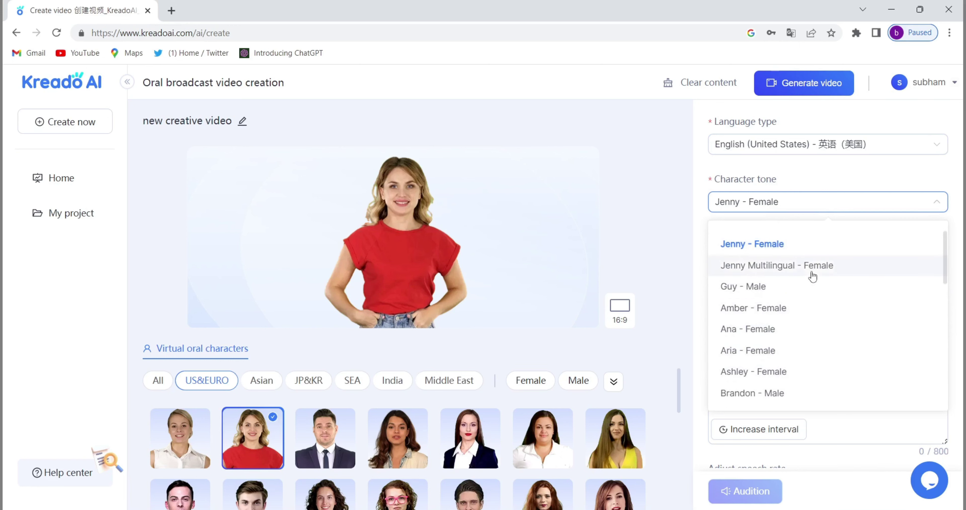
left_click(785, 247)
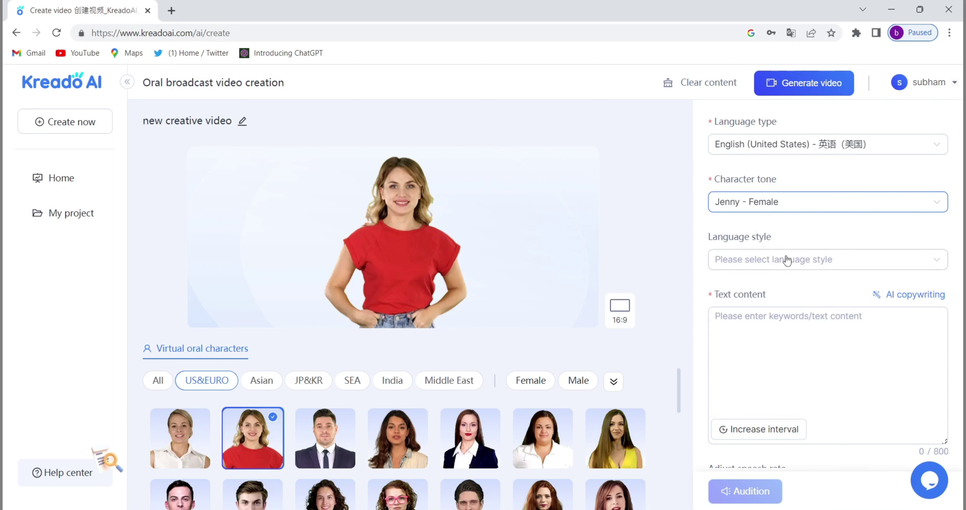
left_click(787, 259)
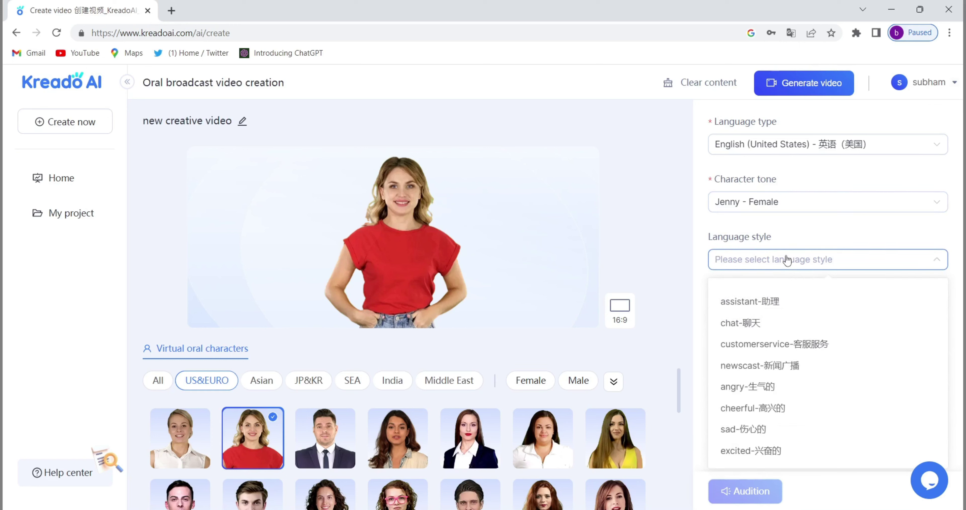
left_click(753, 304)
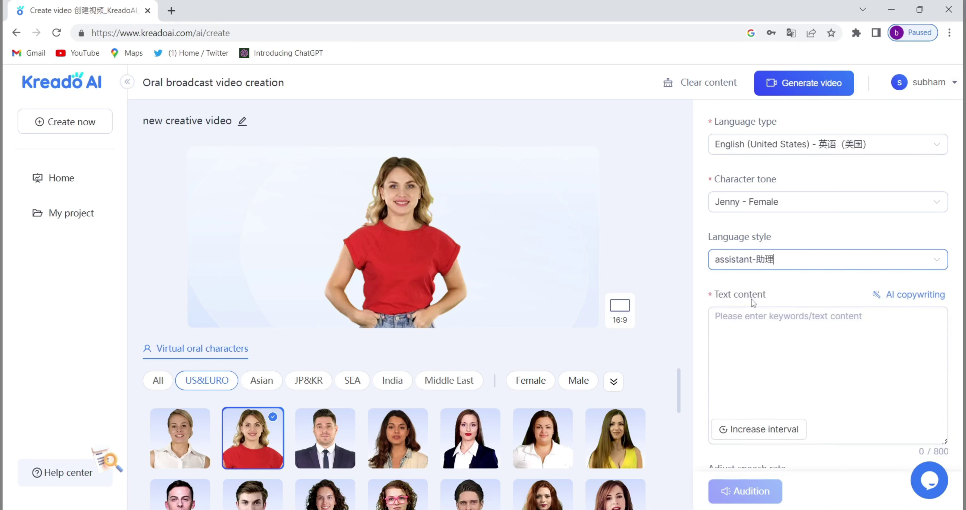
- Enter a script about creating free AI-generated videos, from "Hello guys, how are you all." to "have a good day.", and audition it
left_click(740, 341)
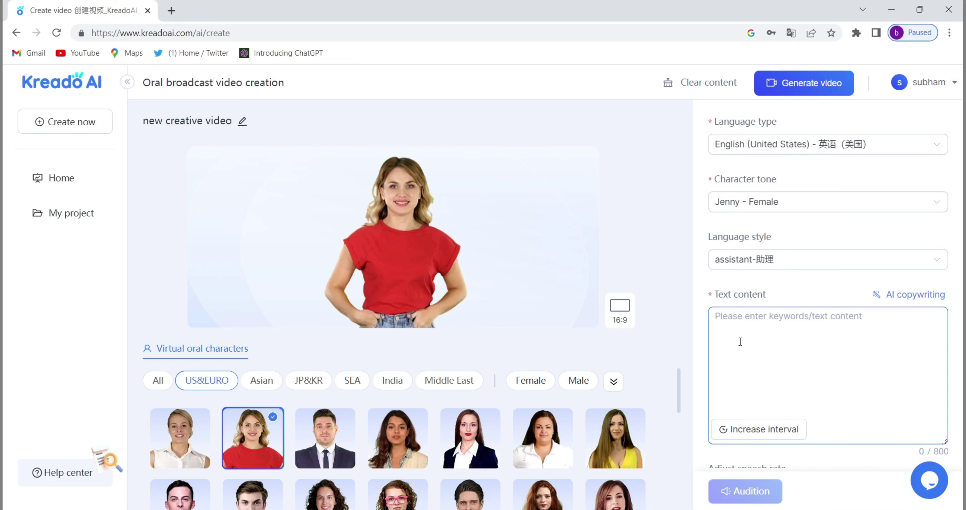
type("Hello guys, how are you all. In today's video you learnt about how to create a ai generated video for free. so thanks for watching please subscribe the channel if you waana support us. have a good day.")
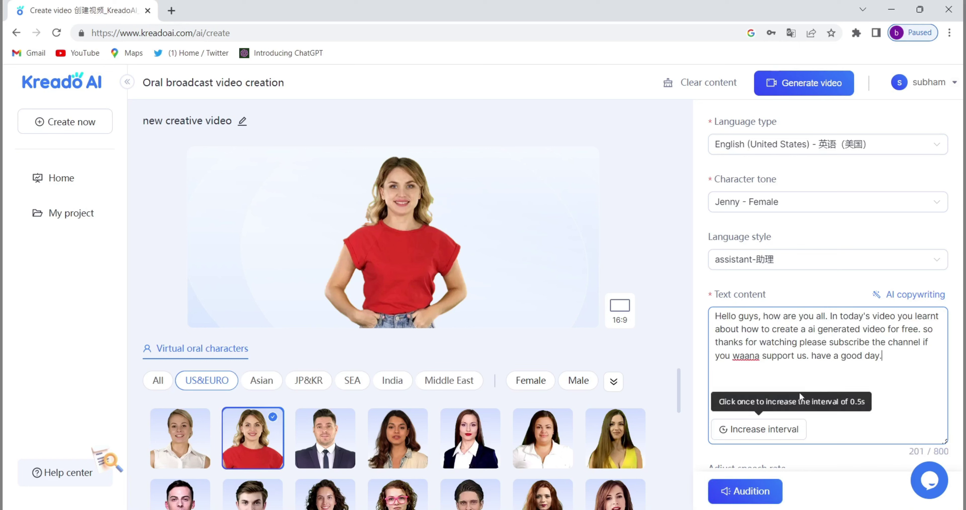
left_click(751, 494)
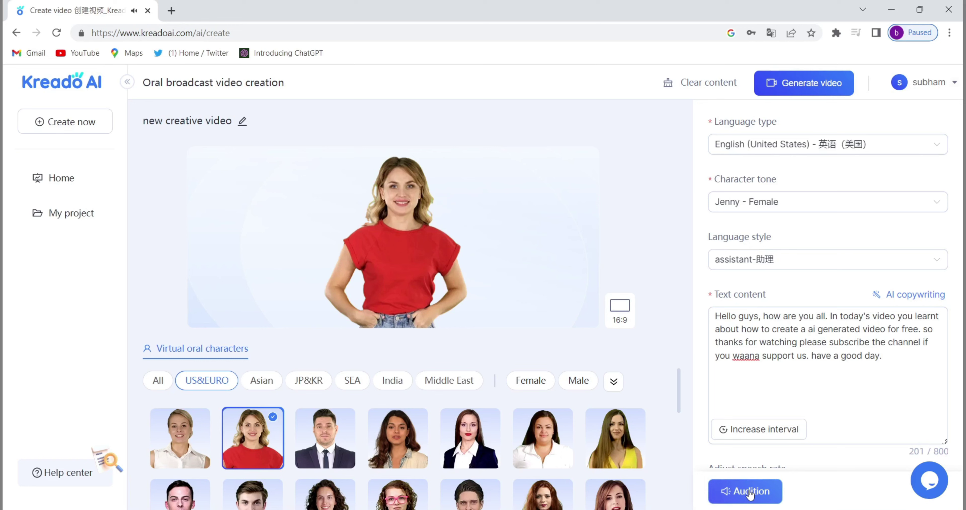
left_click(909, 367)
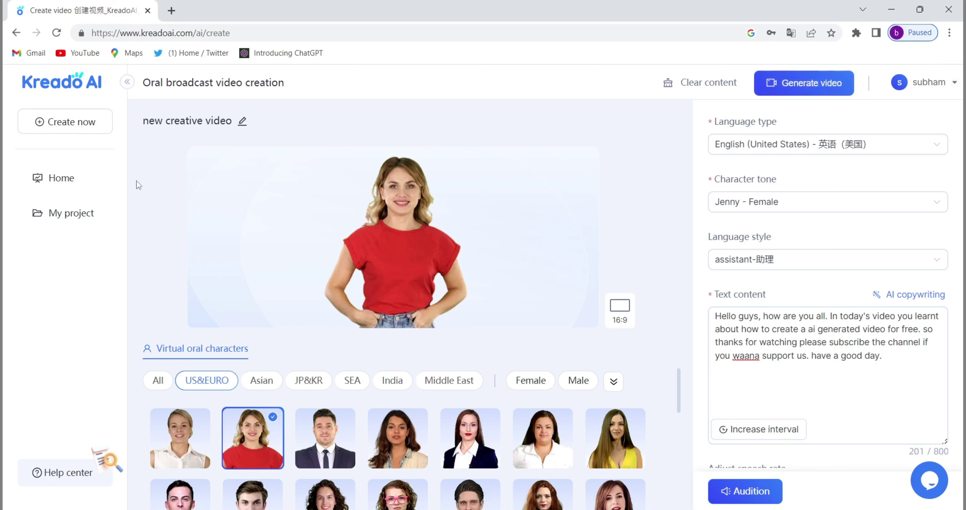
- Play the 14-second video of the woman in red among the saved projects, and close its preview
left_click(92, 219)
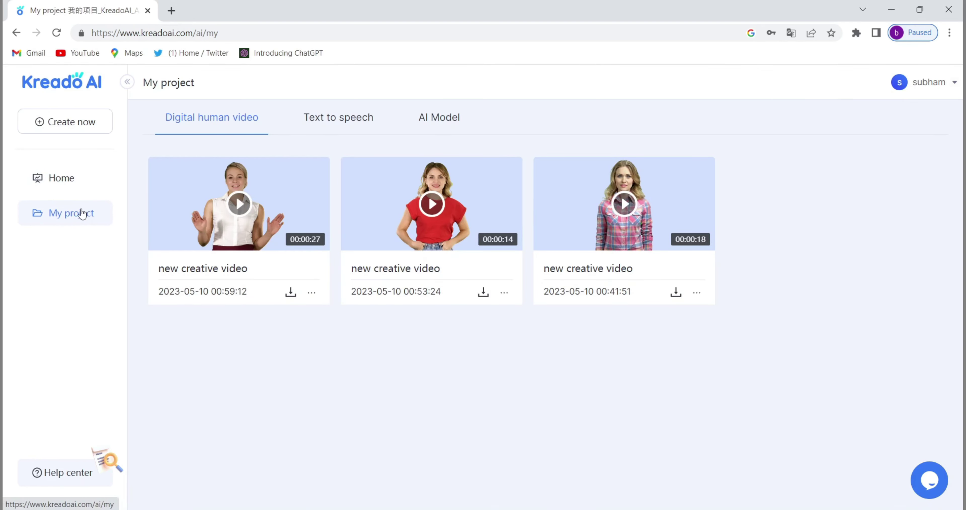
left_click(430, 207)
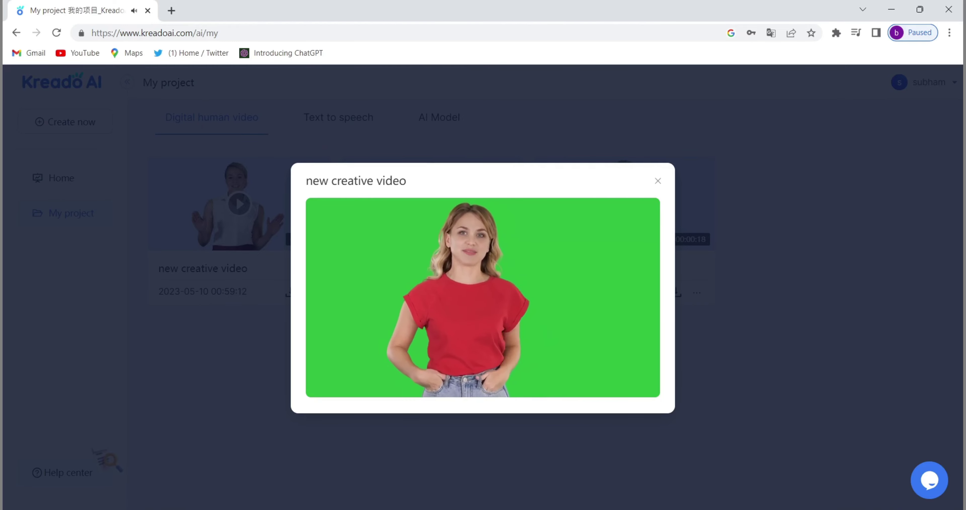
mouse_move(470, 204)
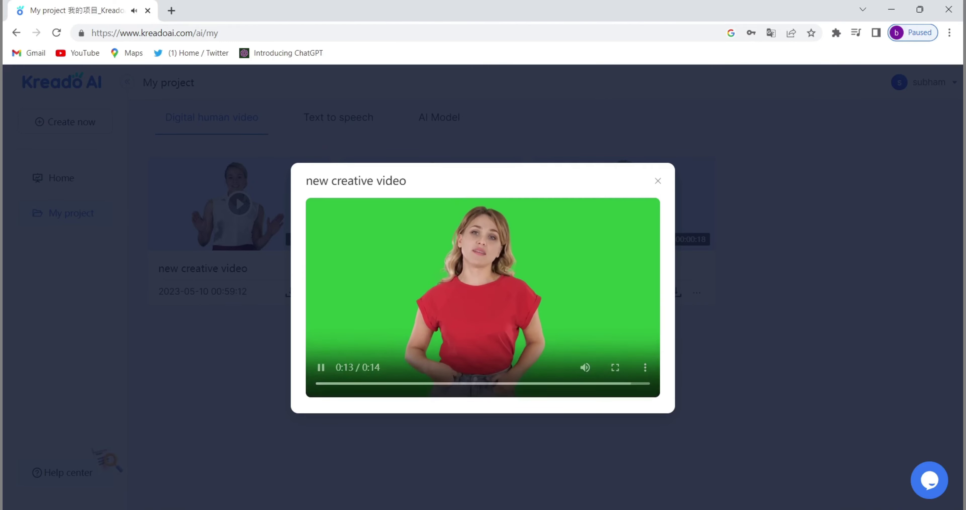
left_click(659, 181)
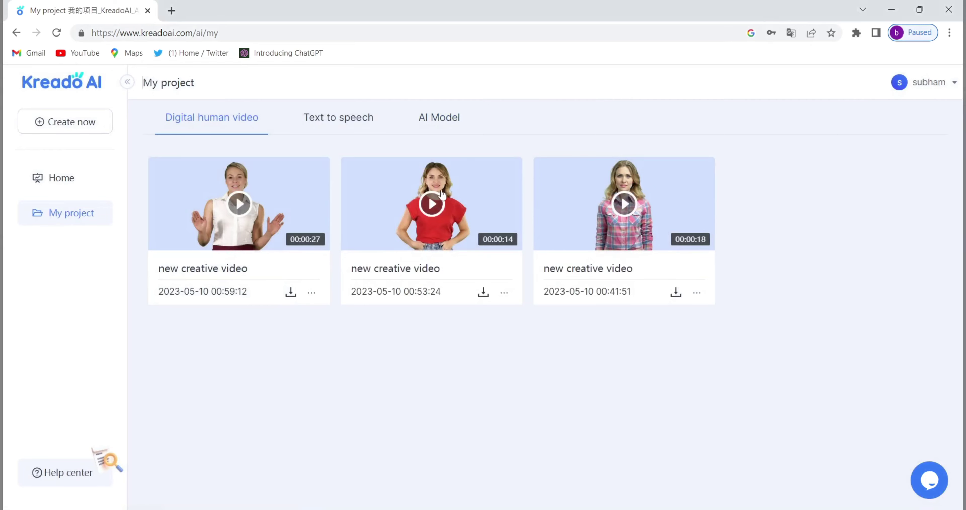
left_click(87, 179)
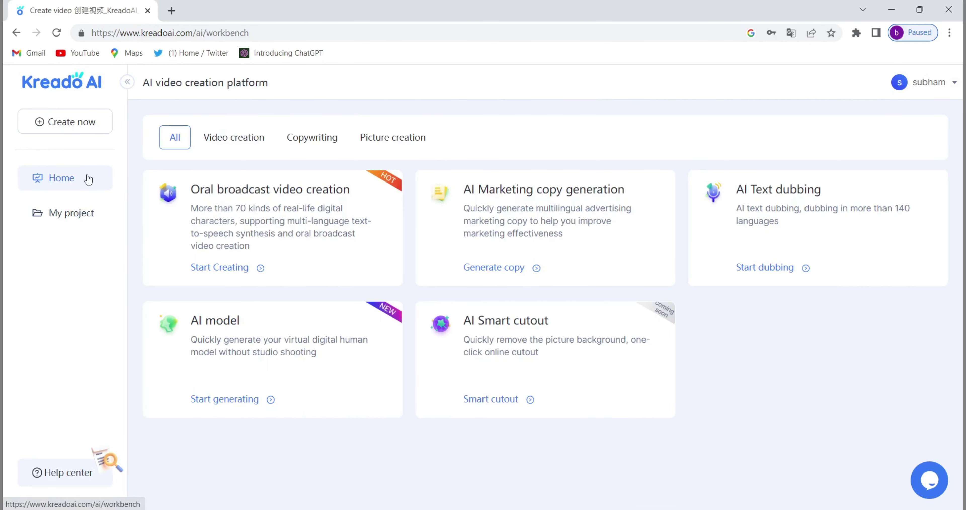
left_click(237, 139)
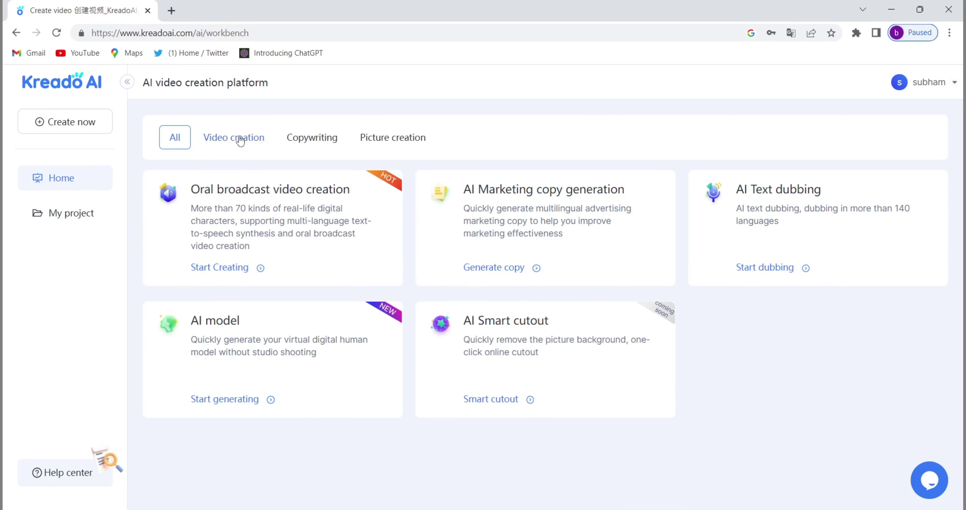
left_click(231, 269)
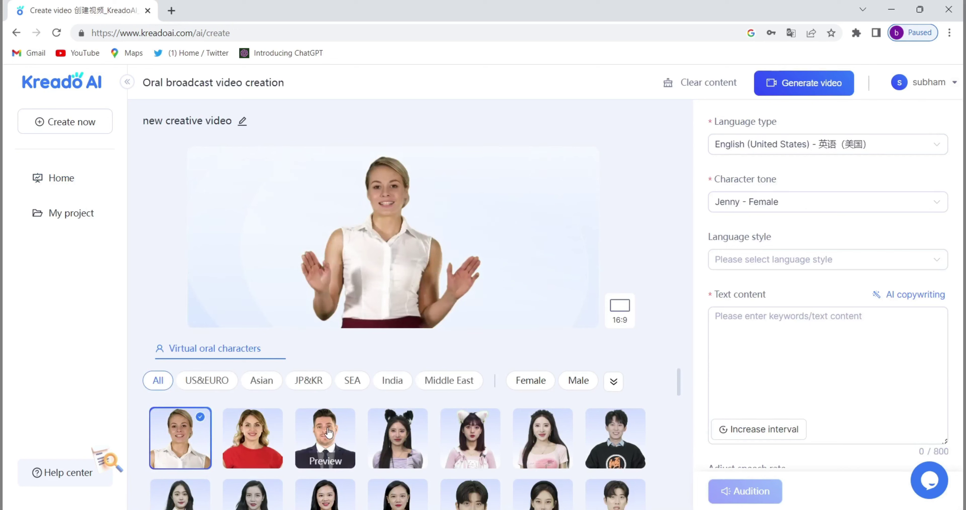
left_click(329, 432)
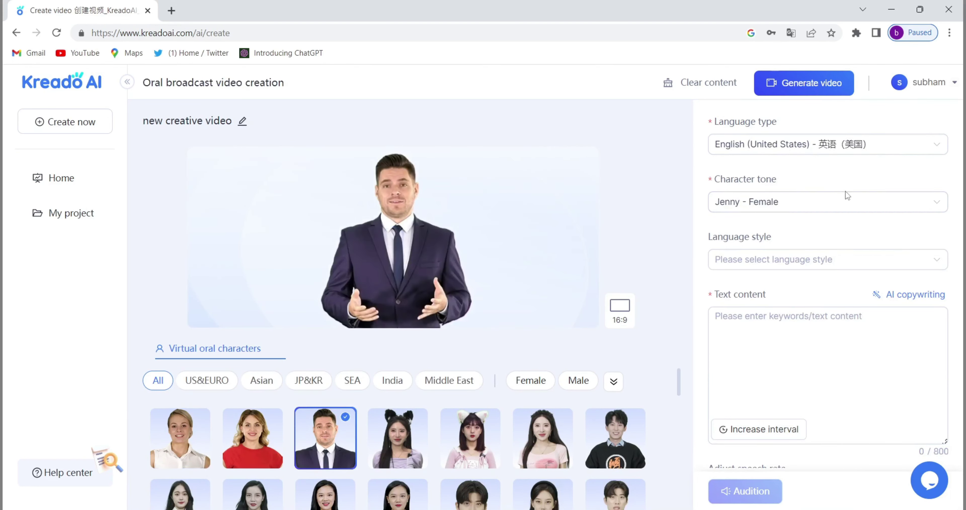
left_click(783, 255)
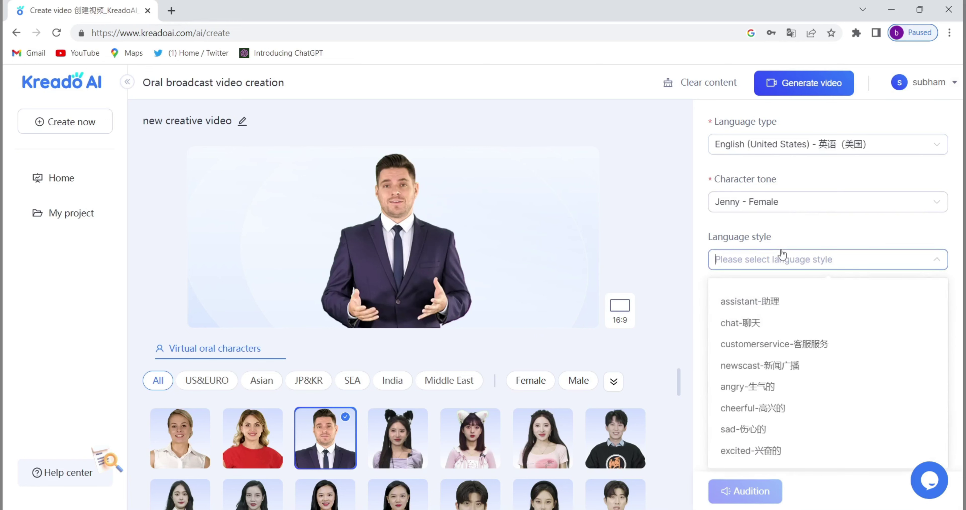
left_click(779, 255)
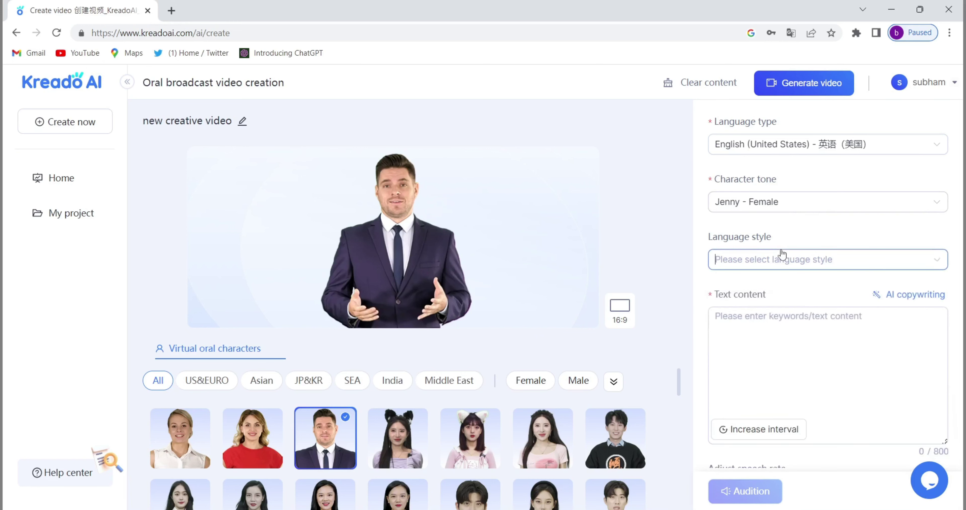
left_click(743, 347)
left_click(807, 85)
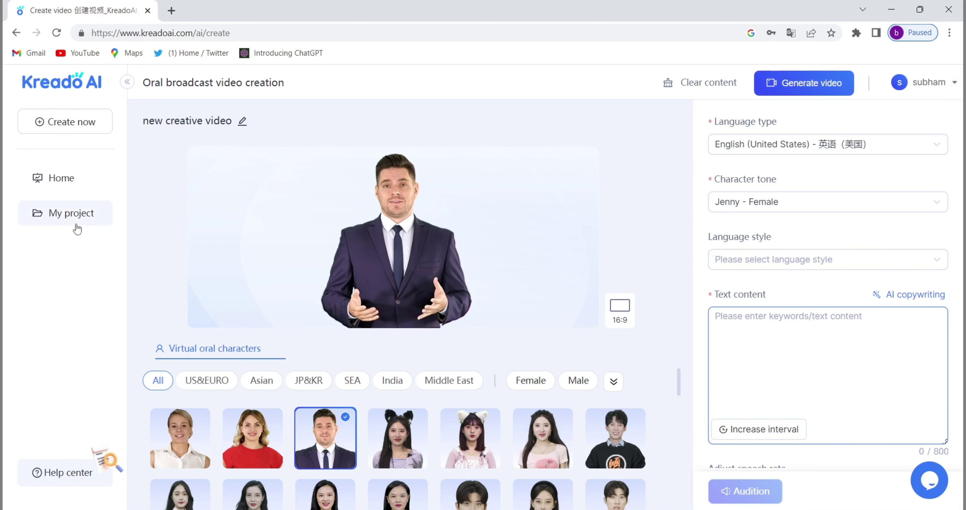
- Download the 14-second video of the woman in red from My project, and watch the file in Media Player
left_click(80, 217)
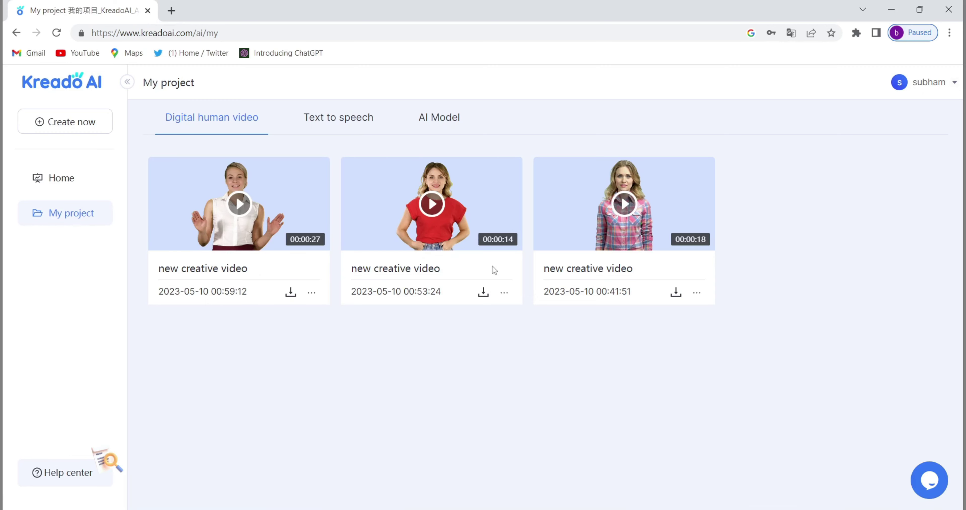
left_click(484, 292)
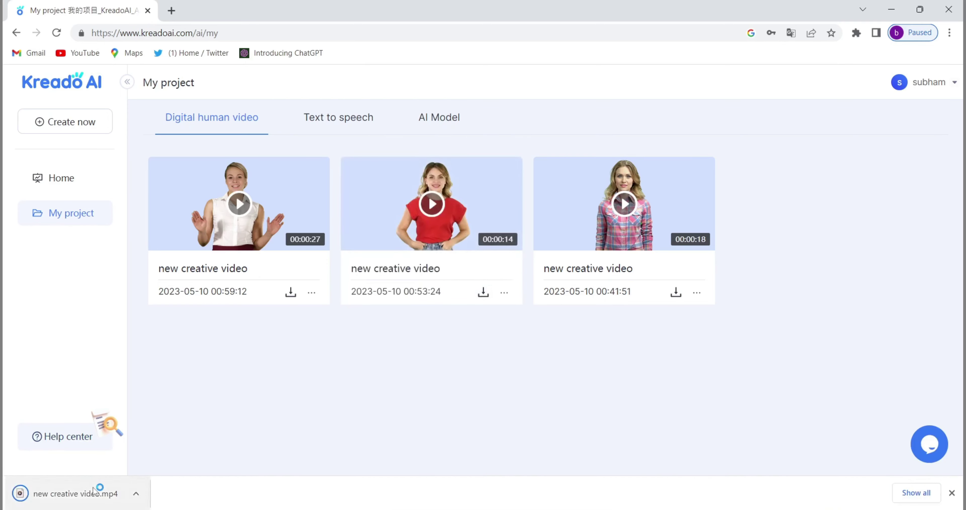
left_click(105, 494)
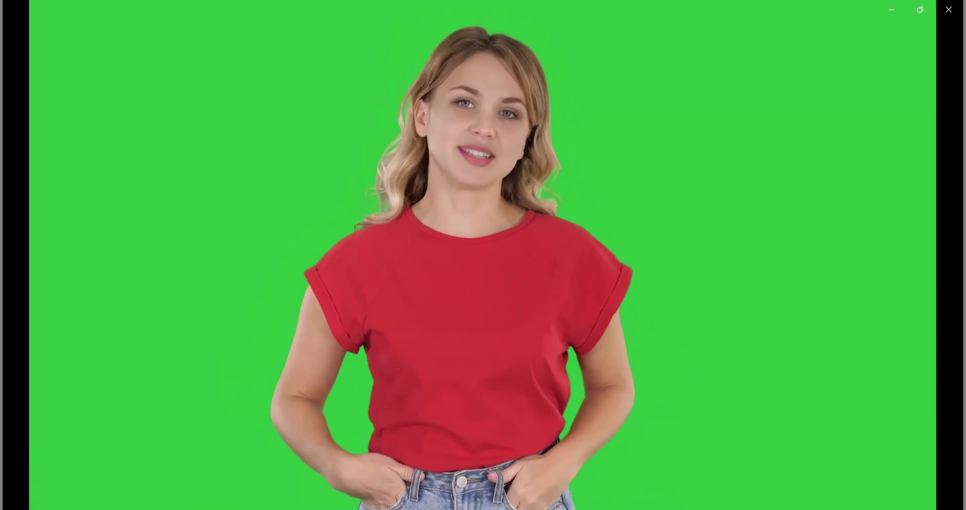
mouse_move(781, 125)
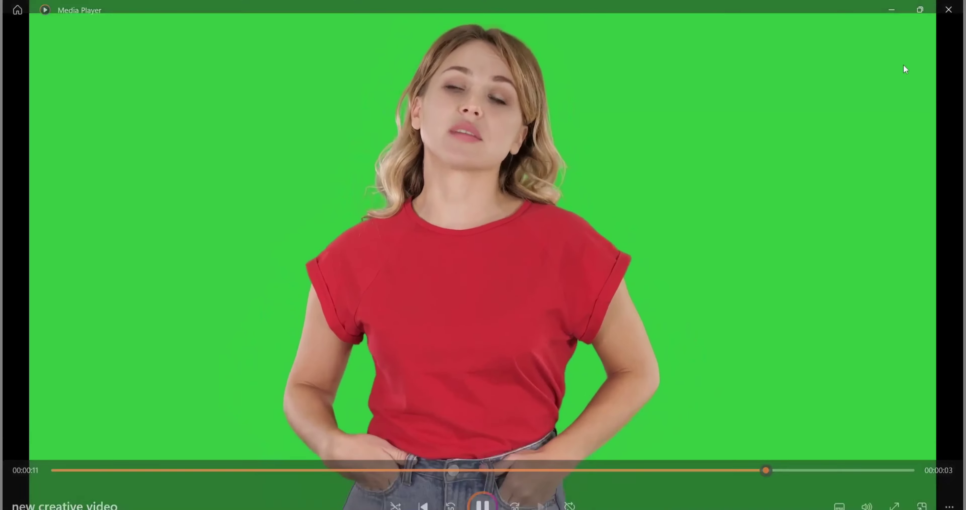
mouse_move(904, 67)
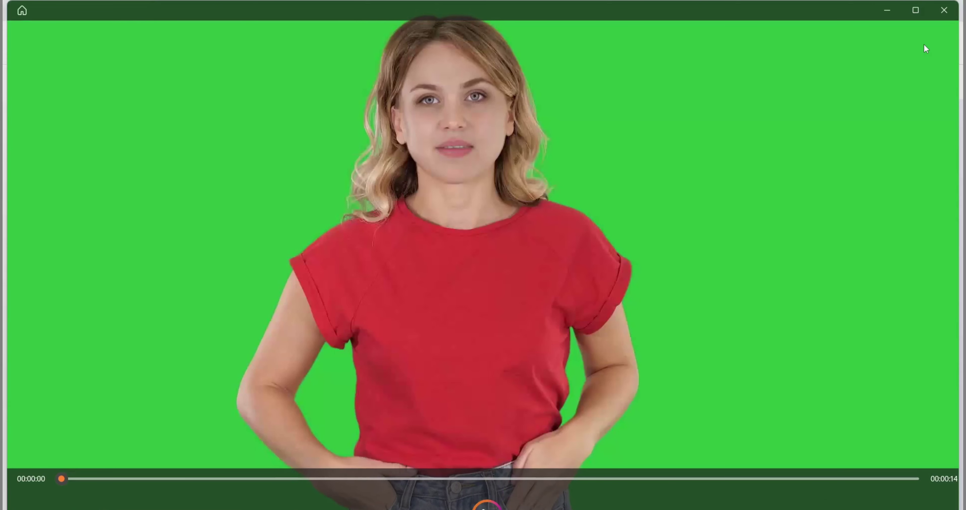
left_click(945, 10)
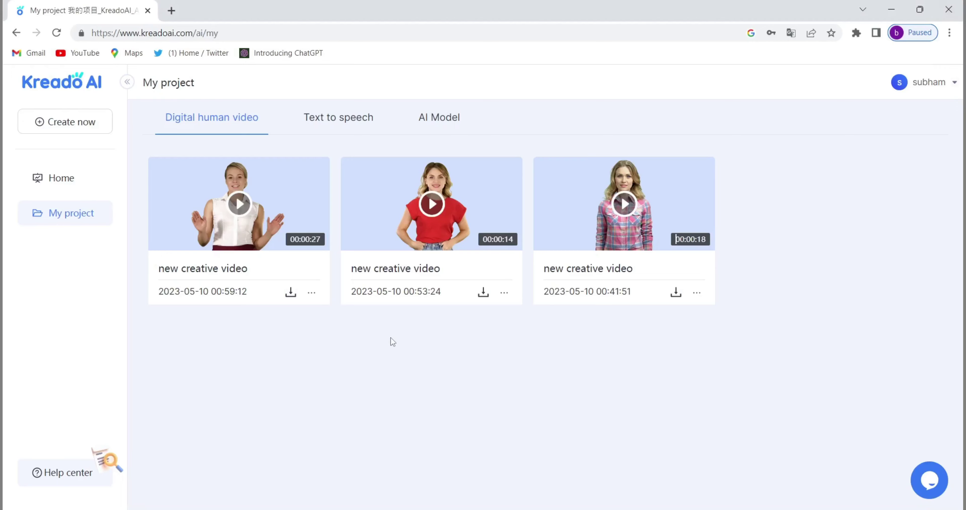